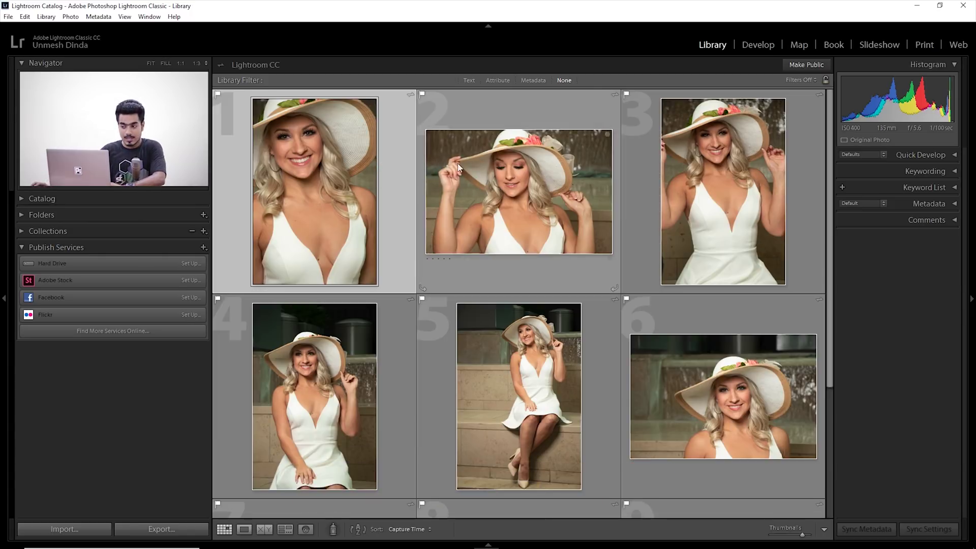
# Select portraits one through six as a range in the Library grid
pyautogui.keyDown('ctrl'); pyautogui.click(532, 175); pyautogui.keyUp('ctrl')
pyautogui.keyDown('ctrl'); pyautogui.click(653, 175); pyautogui.keyUp('ctrl')
pyautogui.keyDown('ctrl'); pyautogui.click(706, 350); pyautogui.keyUp('ctrl')
pyautogui.keyDown('ctrl'); pyautogui.click(542, 339); pyautogui.keyUp('ctrl')
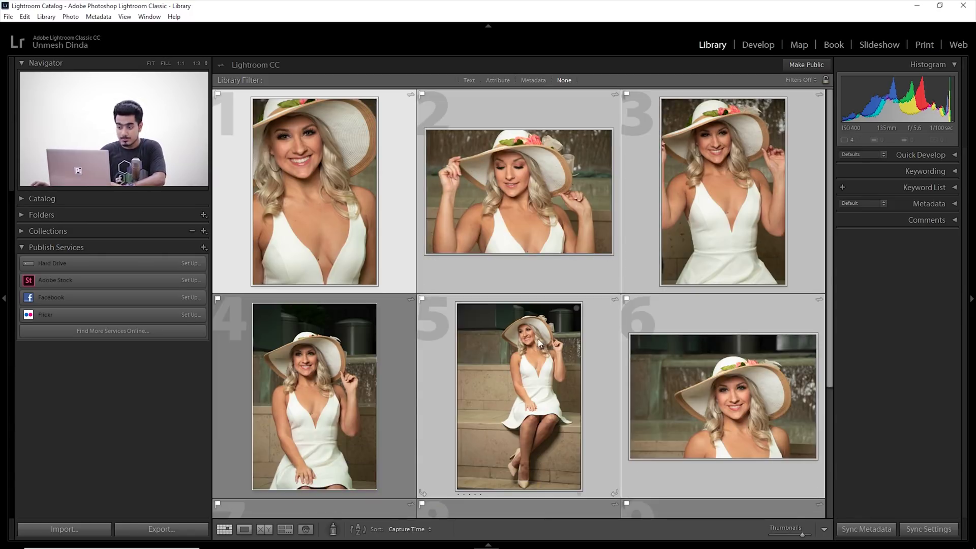
pyautogui.click(343, 213)
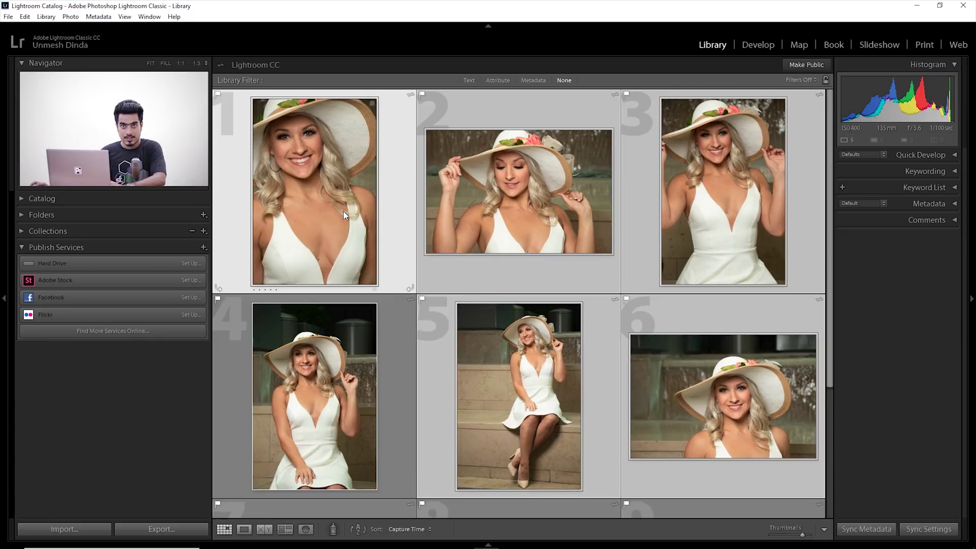
pyautogui.click(335, 240)
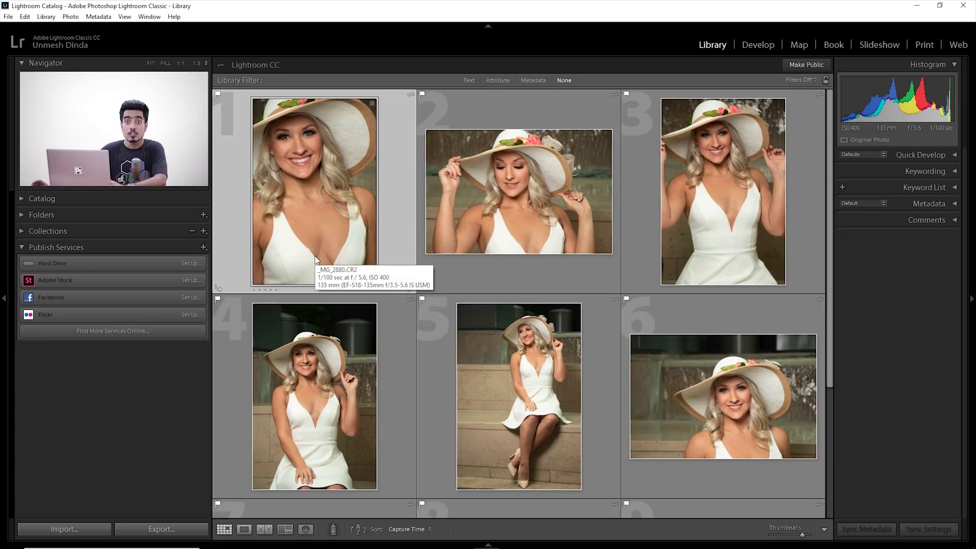
pyautogui.keyDown('shift'); pyautogui.click(729, 404); pyautogui.keyUp('shift')
pyautogui.scroll(-2, 591, 309)
pyautogui.scroll(2, 591, 310)
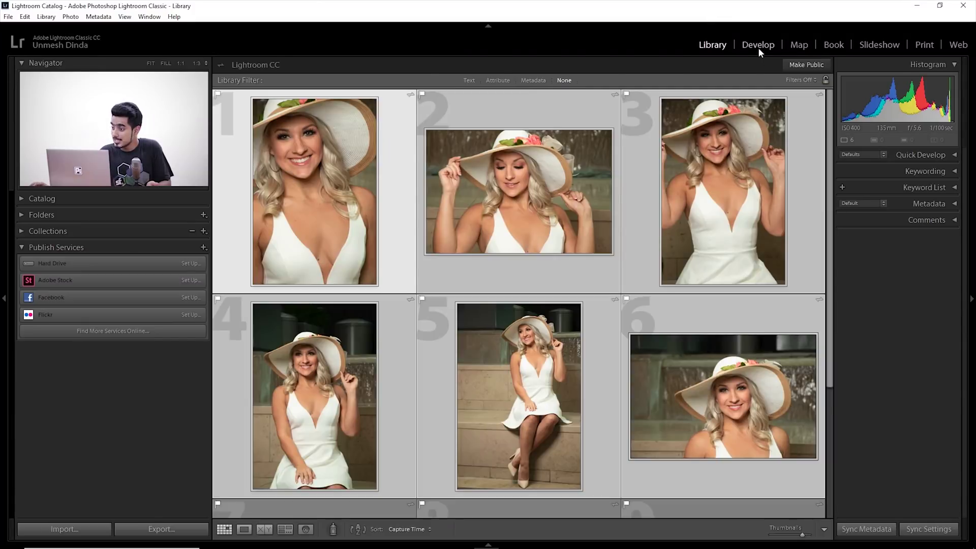
# Open the six selected portraits in Develop with the filmstrip shown, and make the third active
pyautogui.click(757, 46)
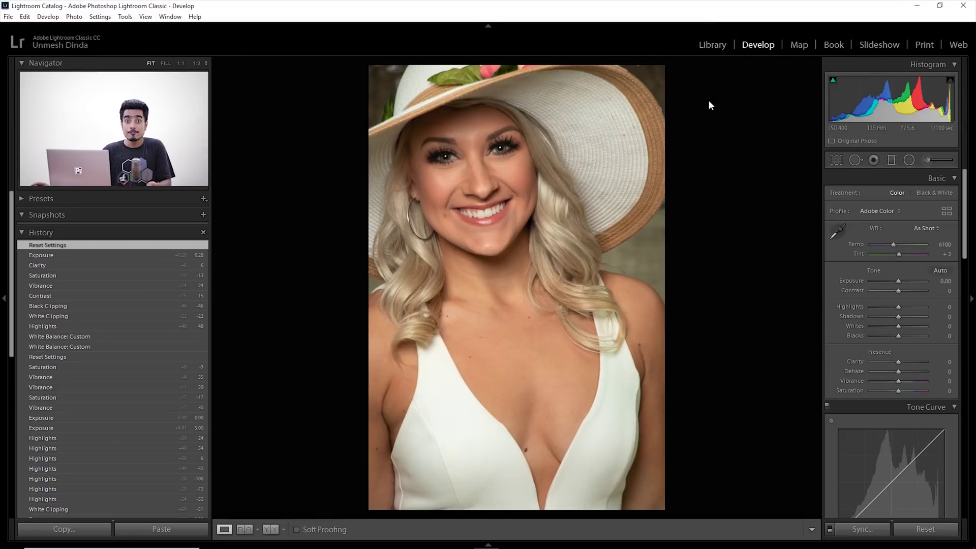
pyautogui.click(487, 546)
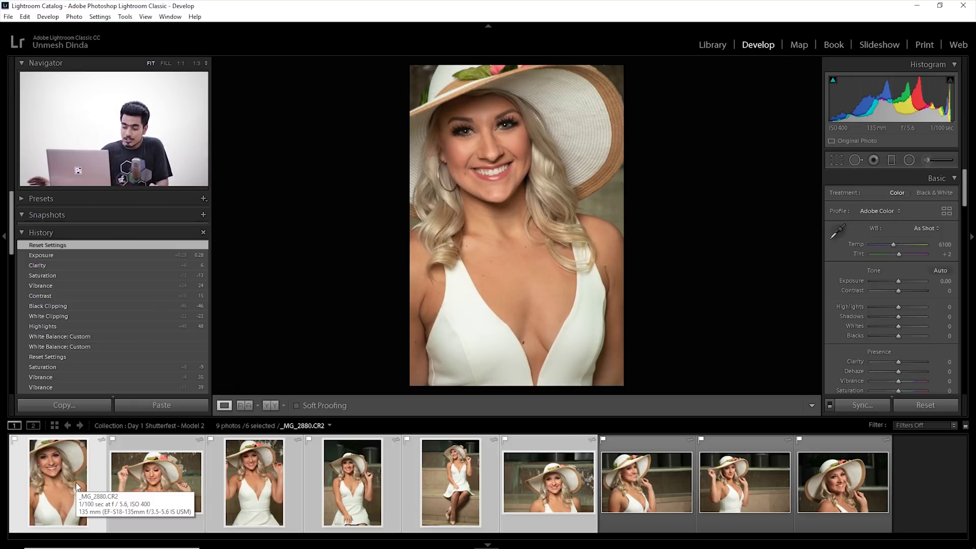
pyautogui.click(246, 471)
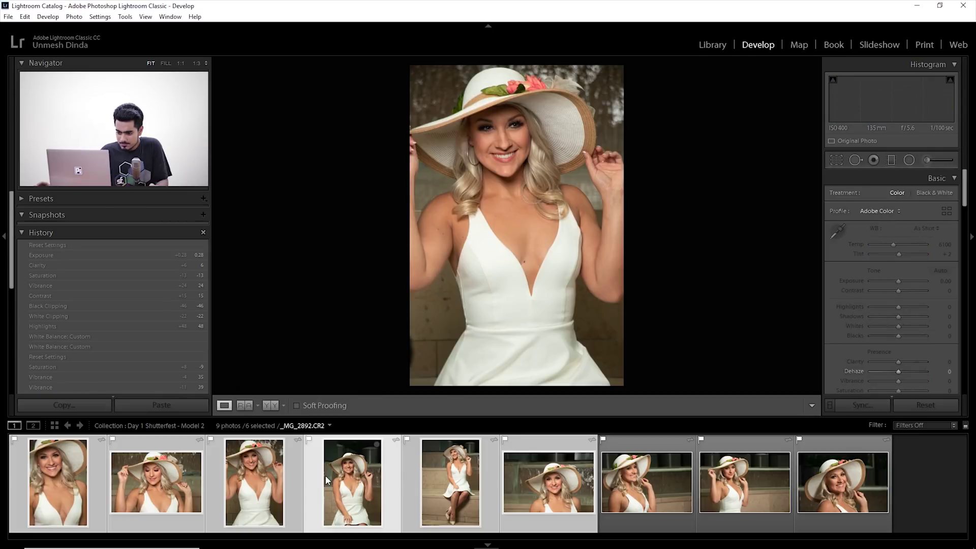
pyautogui.click(325, 475)
pyautogui.click(267, 480)
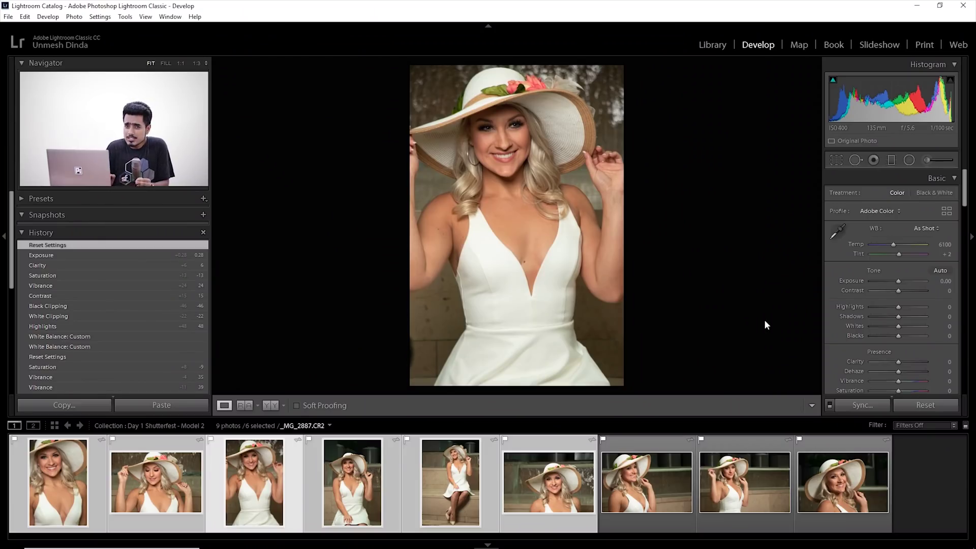
# Enable Auto Sync and sample the white dress for a Temp 5550, Tint +14 white balance
pyautogui.click(829, 405)
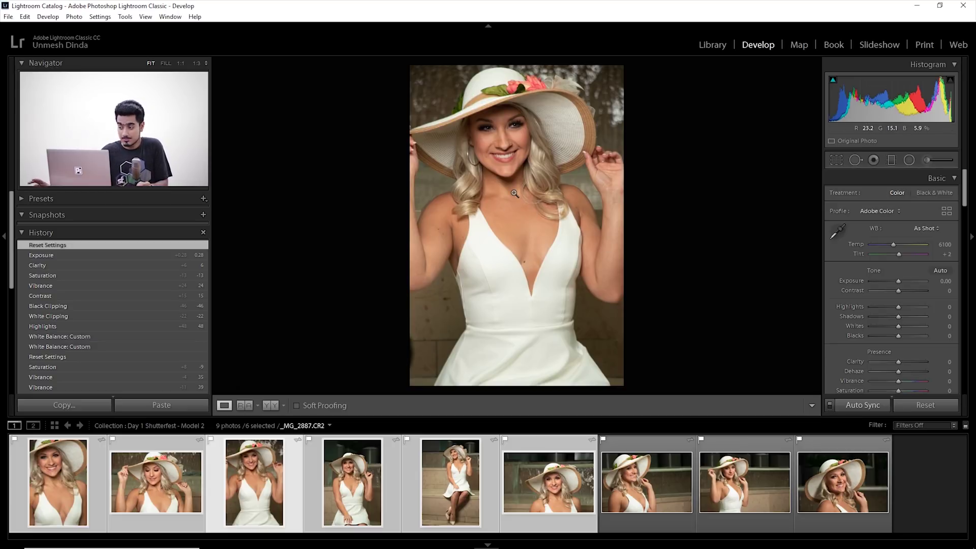
pyautogui.click(837, 229)
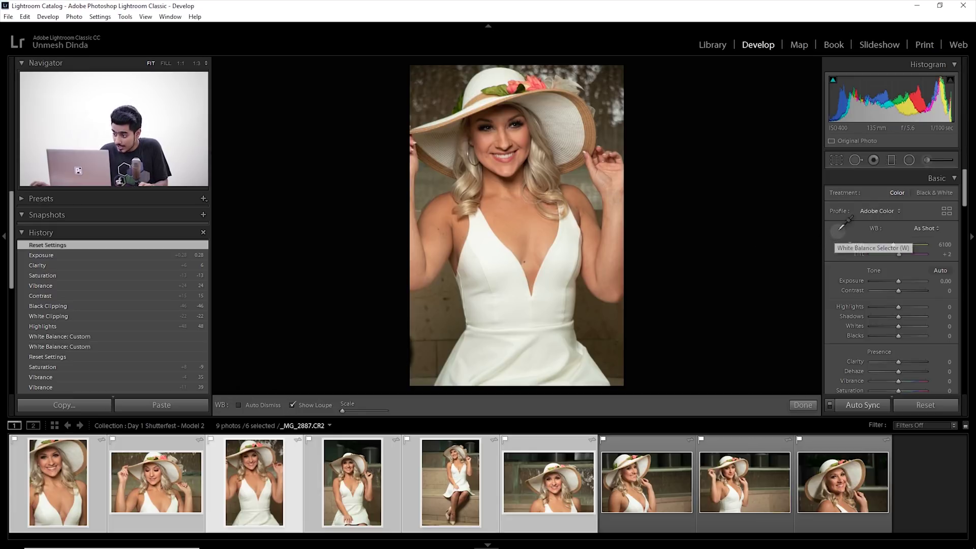
pyautogui.click(488, 256)
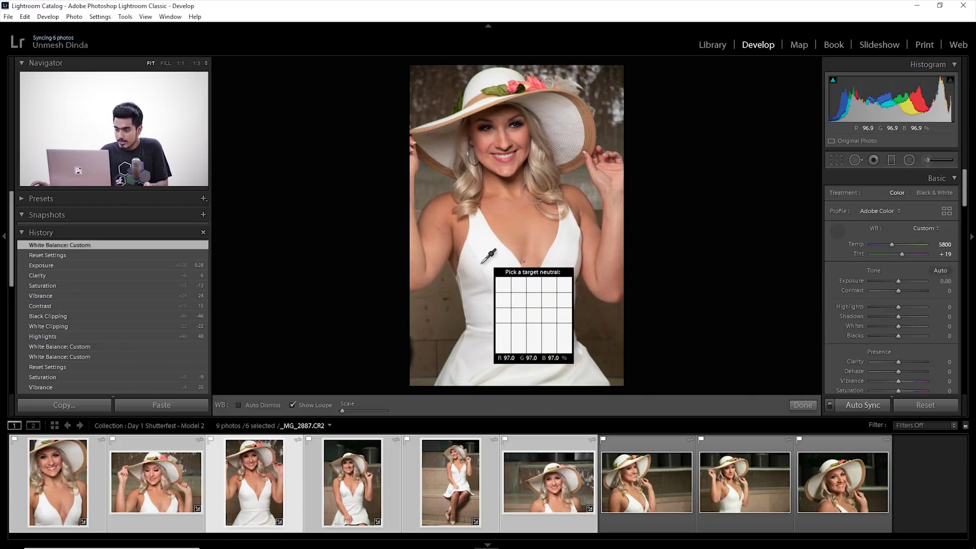
pyautogui.click(488, 302)
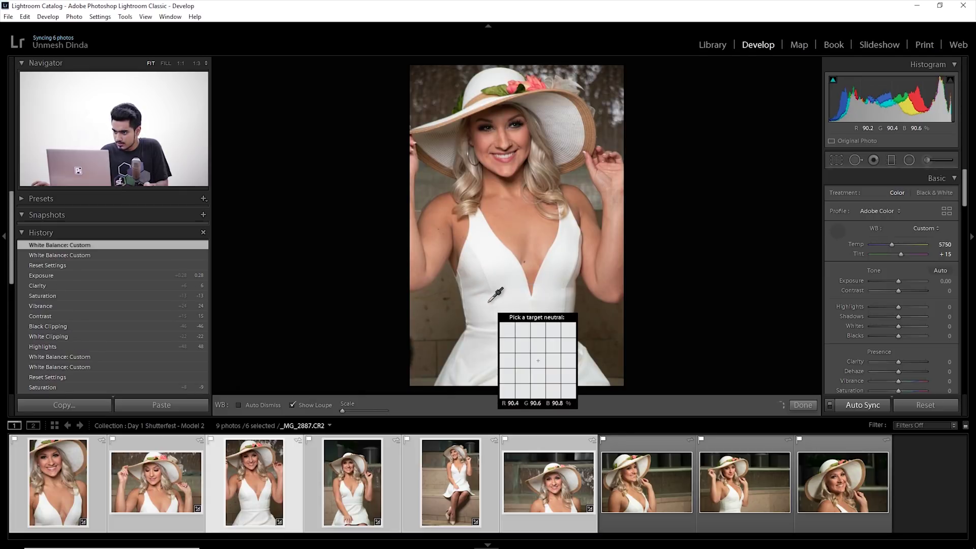
pyautogui.click(488, 300)
pyautogui.click(476, 272)
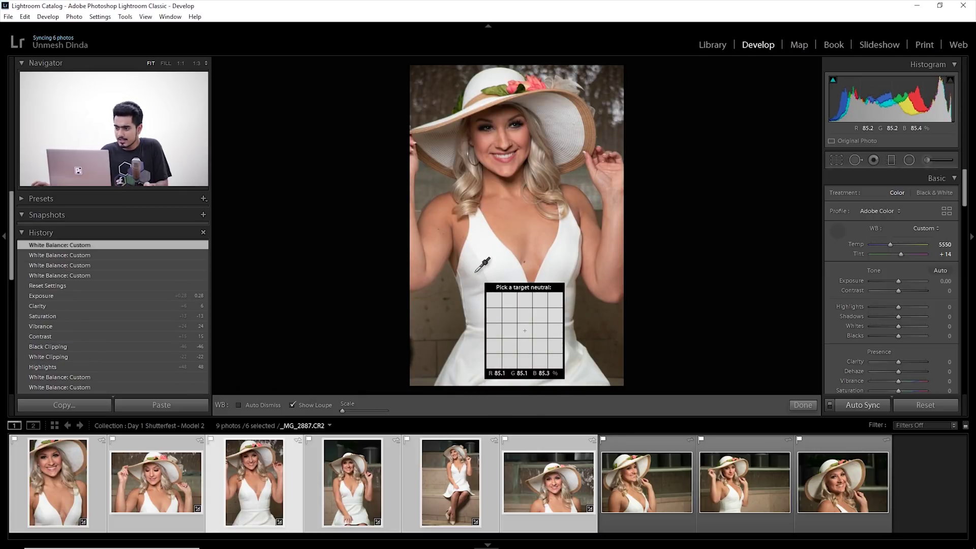
pyautogui.click(835, 236)
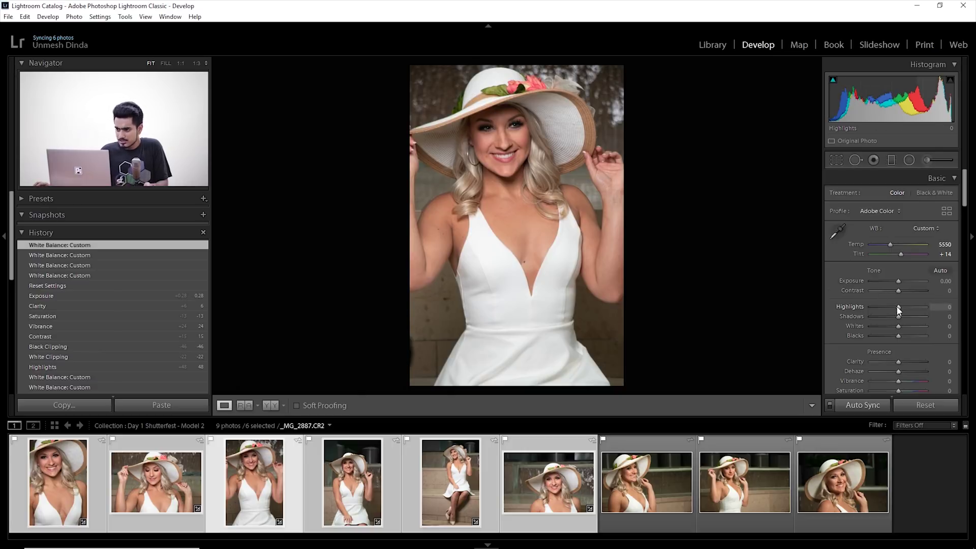
# Set Contrast +15, Clarity +7, Highlights -44, Shadows +20, Whites -13, Blacks -28, then compare before/after
pyautogui.moveTo(898, 291); pyautogui.dragTo(901, 293)
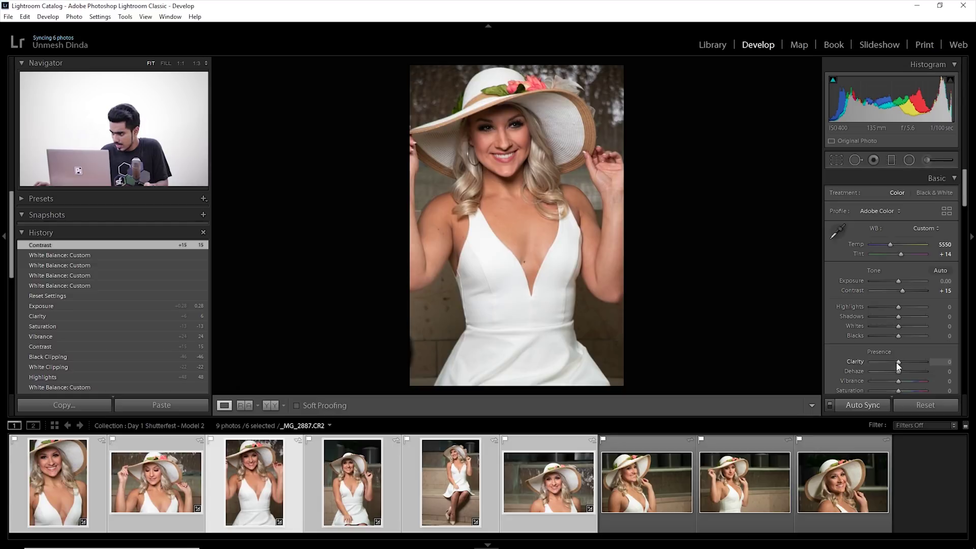
pyautogui.moveTo(898, 363); pyautogui.dragTo(900, 364)
pyautogui.moveTo(898, 307)
pyautogui.mouseDown()
pyautogui.moveTo(910, 310)
pyautogui.moveTo(872, 306)
pyautogui.moveTo(892, 313)
pyautogui.mouseUp()
pyautogui.moveTo(898, 316)
pyautogui.mouseDown()
pyautogui.moveTo(909, 316)
pyautogui.moveTo(891, 333)
pyautogui.mouseUp()
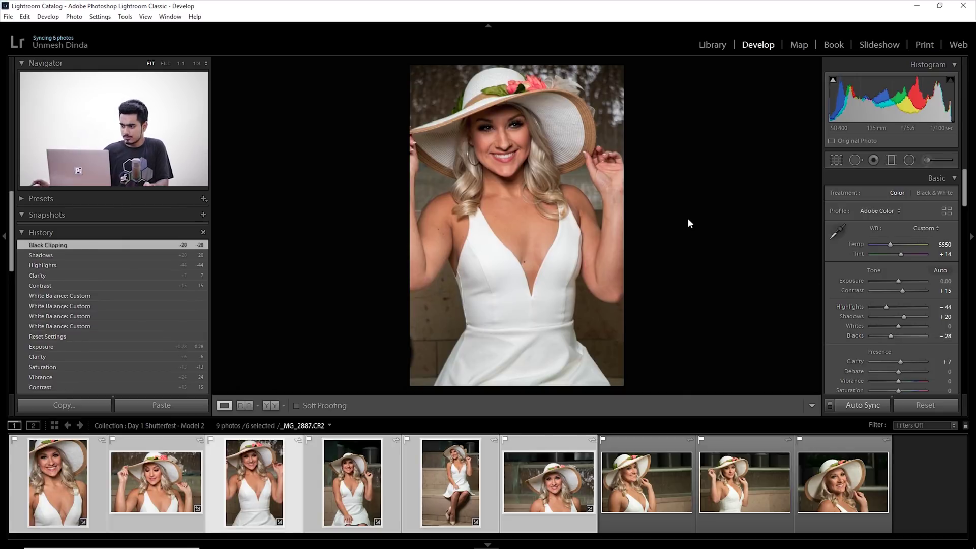
pyautogui.moveTo(898, 325); pyautogui.dragTo(896, 328)
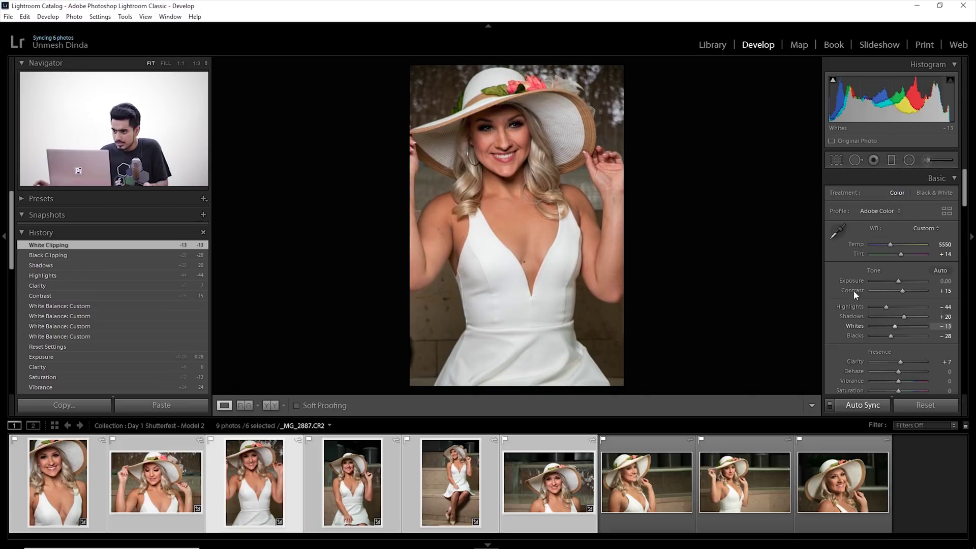
pyautogui.press('\\')
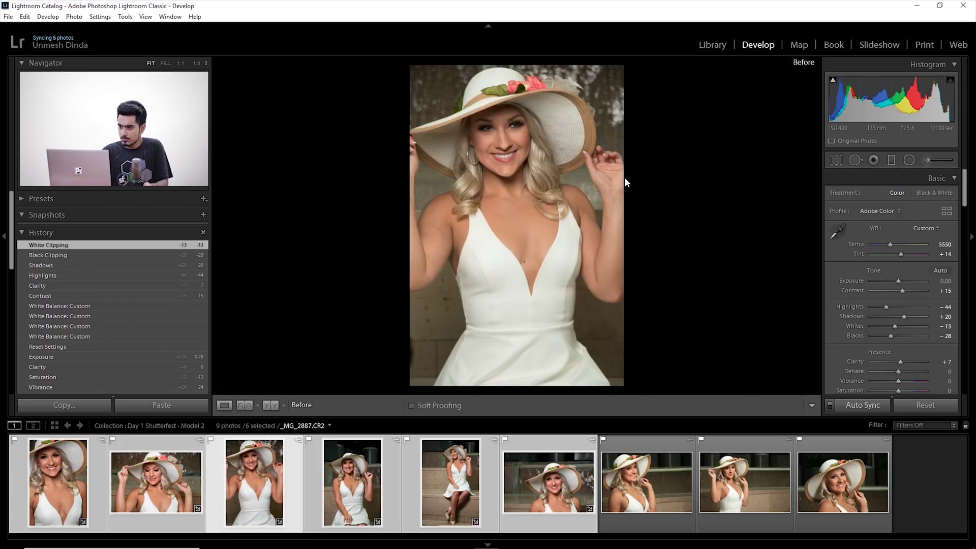
pyautogui.press('\\')
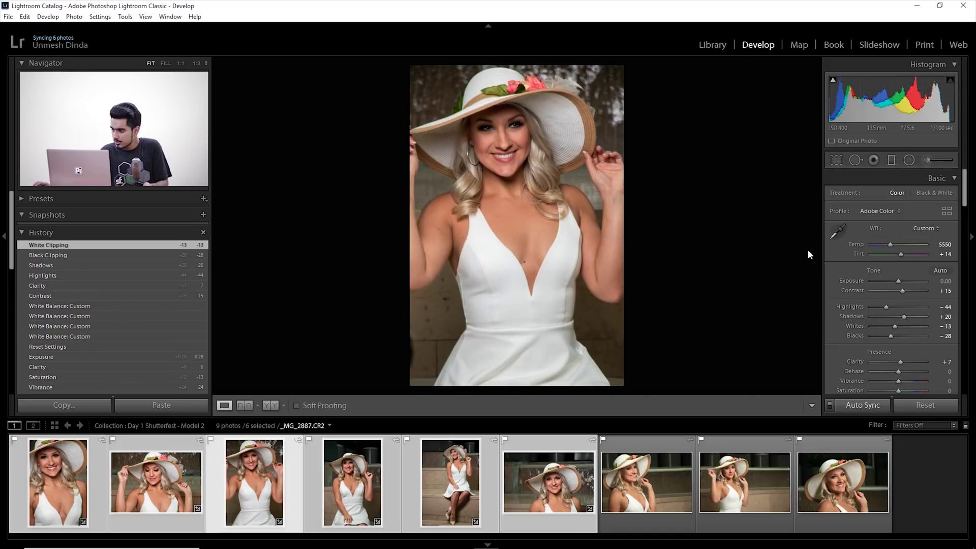
# Set Highlights to -80 and Contrast back to +15 after testing its extremes, then disable Auto Sync
pyautogui.moveTo(887, 308)
pyautogui.mouseDown()
pyautogui.moveTo(916, 306)
pyautogui.moveTo(895, 309)
pyautogui.moveTo(902, 282)
pyautogui.moveTo(878, 307)
pyautogui.mouseUp()
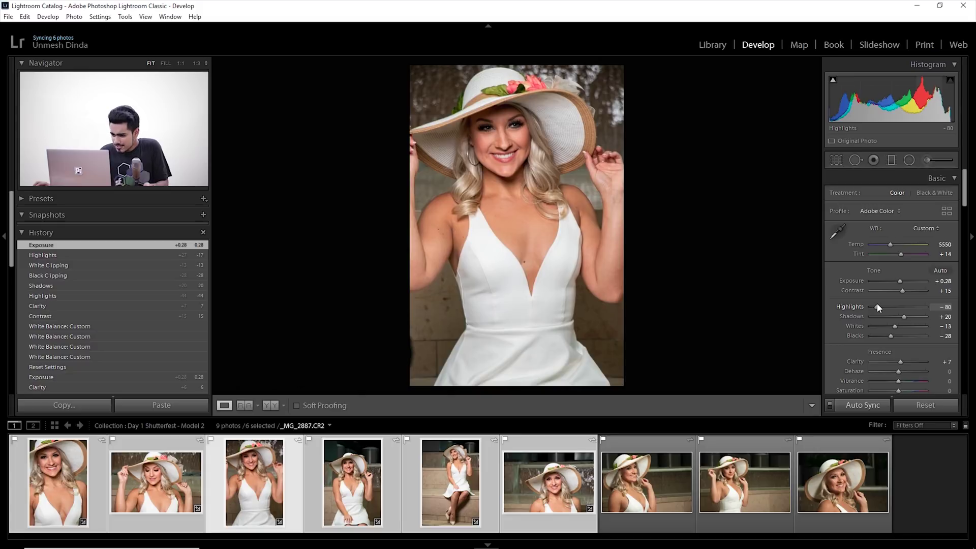
pyautogui.moveTo(877, 304); pyautogui.dragTo(877, 304)
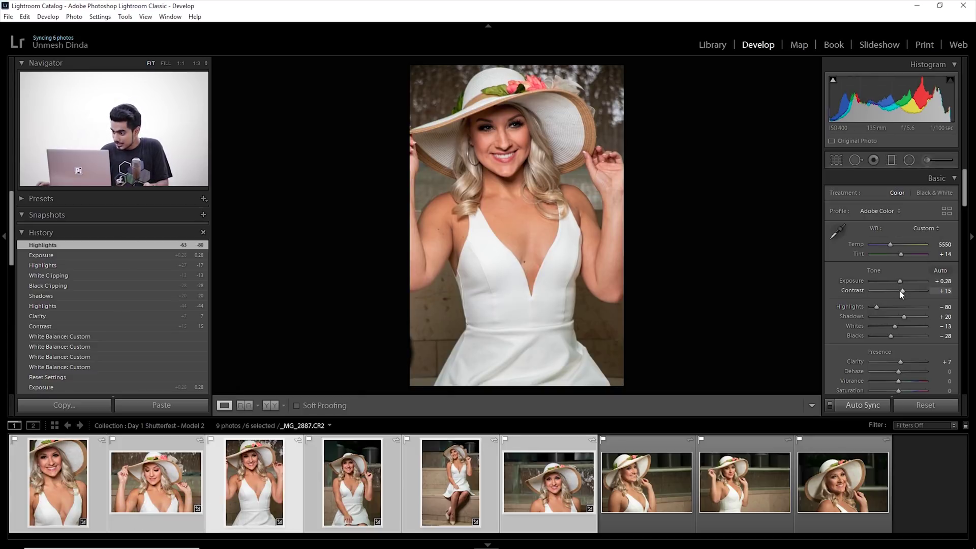
pyautogui.moveTo(902, 291); pyautogui.dragTo(926, 290)
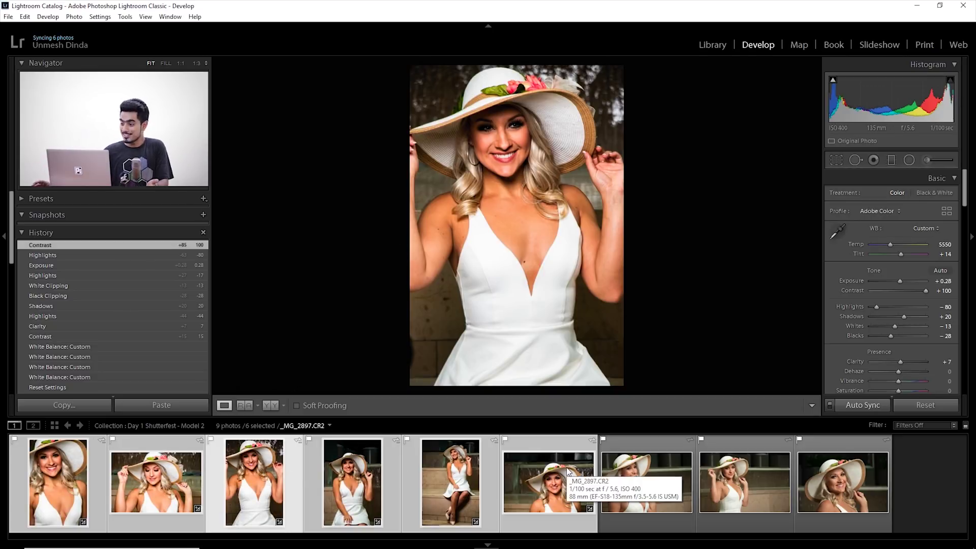
pyautogui.moveTo(898, 290); pyautogui.dragTo(870, 291)
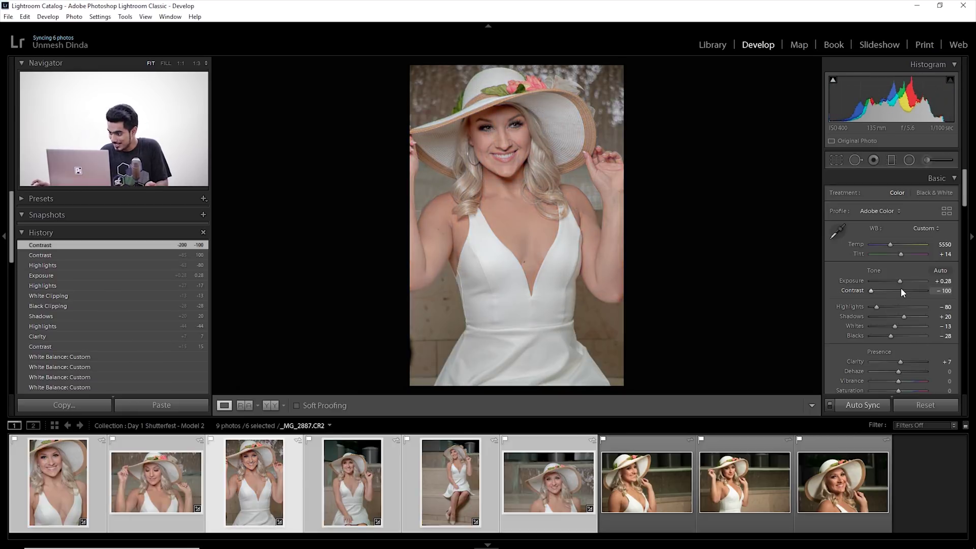
pyautogui.moveTo(898, 288); pyautogui.dragTo(904, 288)
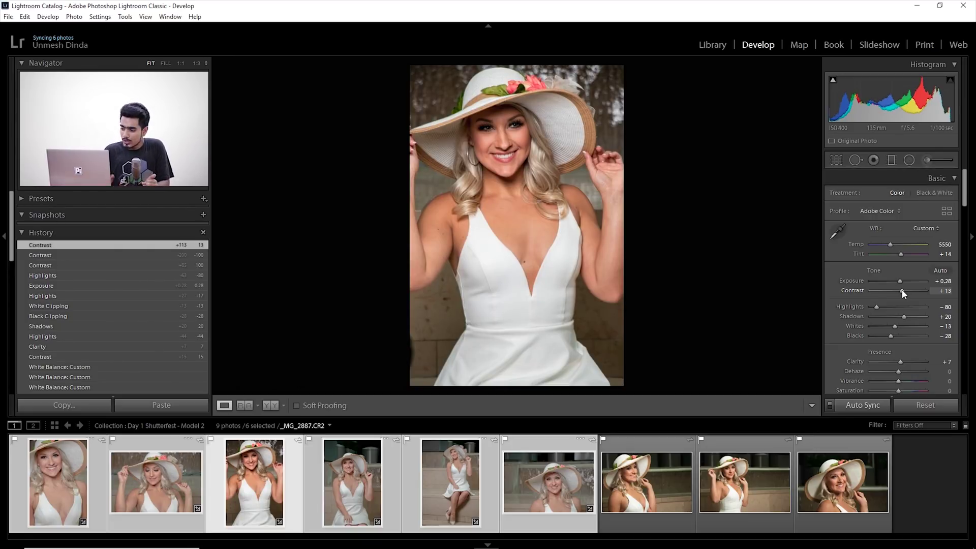
pyautogui.click(829, 405)
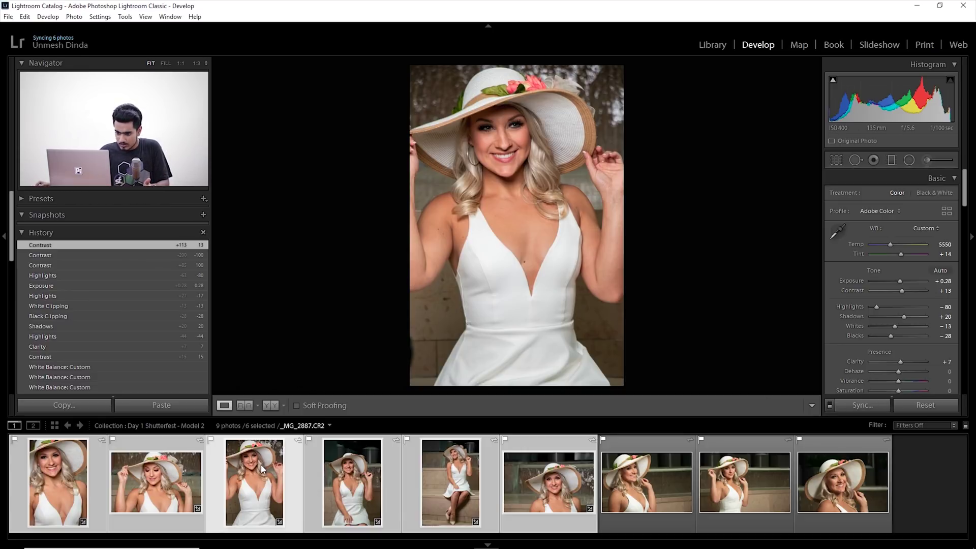
# On the seventh portrait, set white balance from the dress, Contrast and Highlights +19, Clarity +7, Blacks -30
pyautogui.click(622, 479)
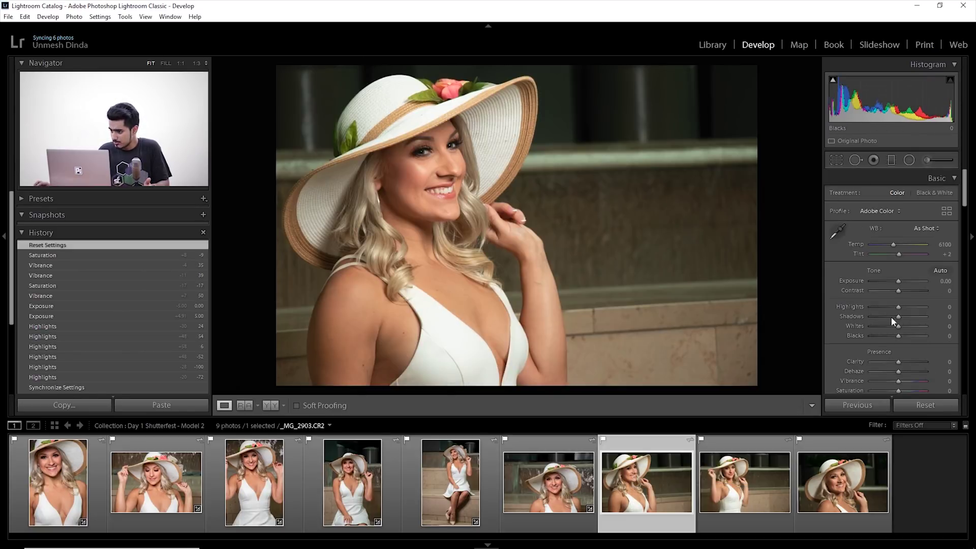
pyautogui.click(838, 231)
pyautogui.click(430, 354)
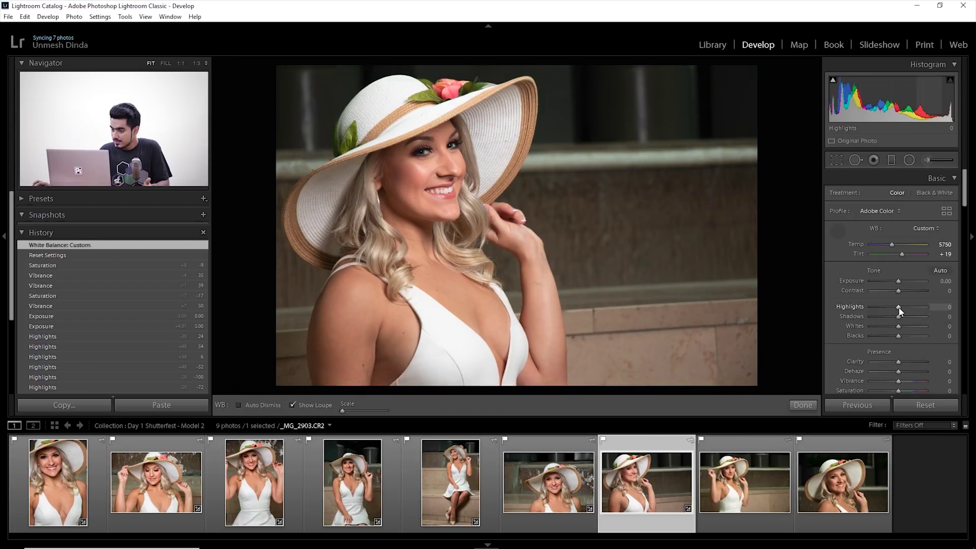
pyautogui.moveTo(903, 307); pyautogui.dragTo(900, 292)
pyautogui.moveTo(907, 367); pyautogui.dragTo(889, 333)
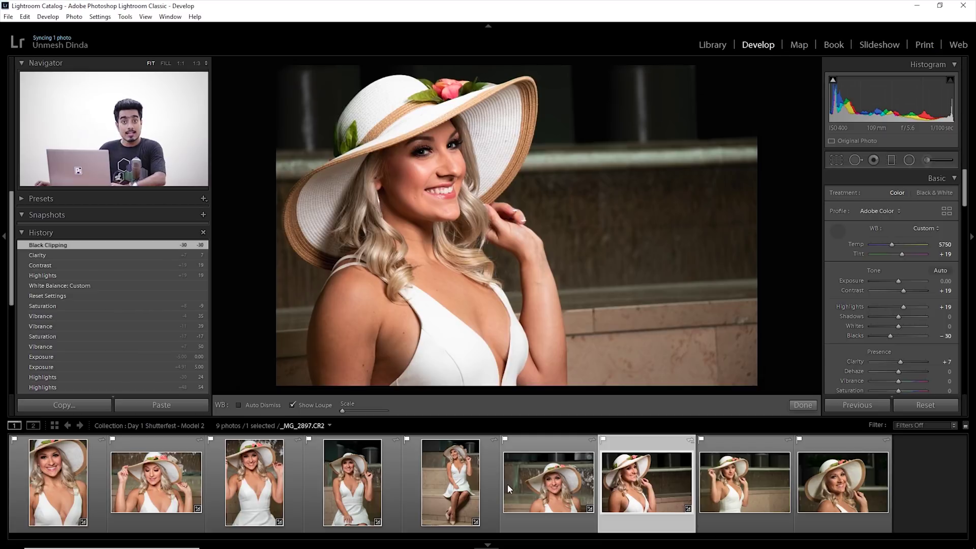
# Add portraits three to six to the selection and open the Synchronize Settings dialog
pyautogui.keyDown('ctrl'); pyautogui.click(532, 474); pyautogui.keyUp('ctrl')
pyautogui.keyDown('ctrl'); pyautogui.click(449, 478); pyautogui.keyUp('ctrl')
pyautogui.keyDown('ctrl'); pyautogui.click(382, 479); pyautogui.keyUp('ctrl')
pyautogui.keyDown('ctrl'); pyautogui.click(266, 481); pyautogui.keyUp('ctrl')
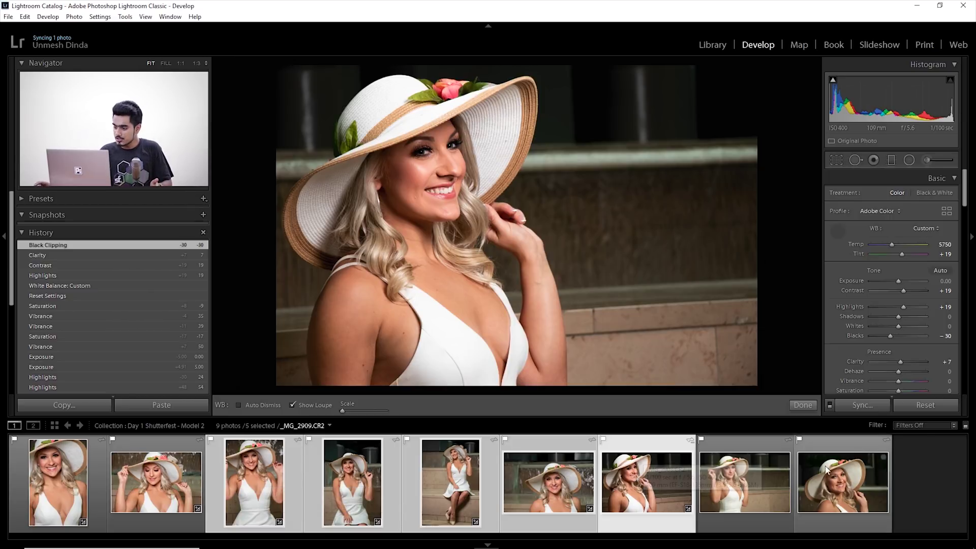
pyautogui.click(847, 405)
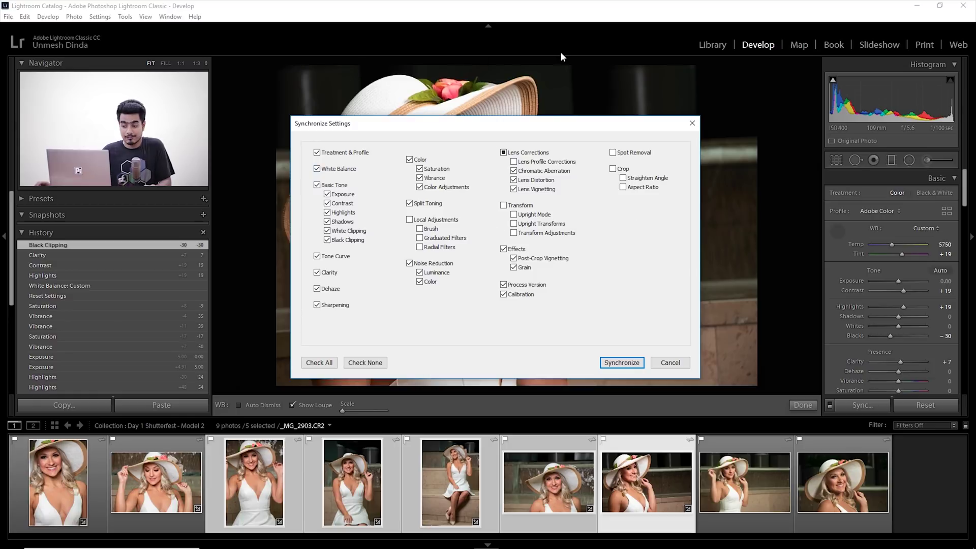
# Synchronize only the Contrast setting (+19) to the four other selected portraits
pyautogui.click(365, 363)
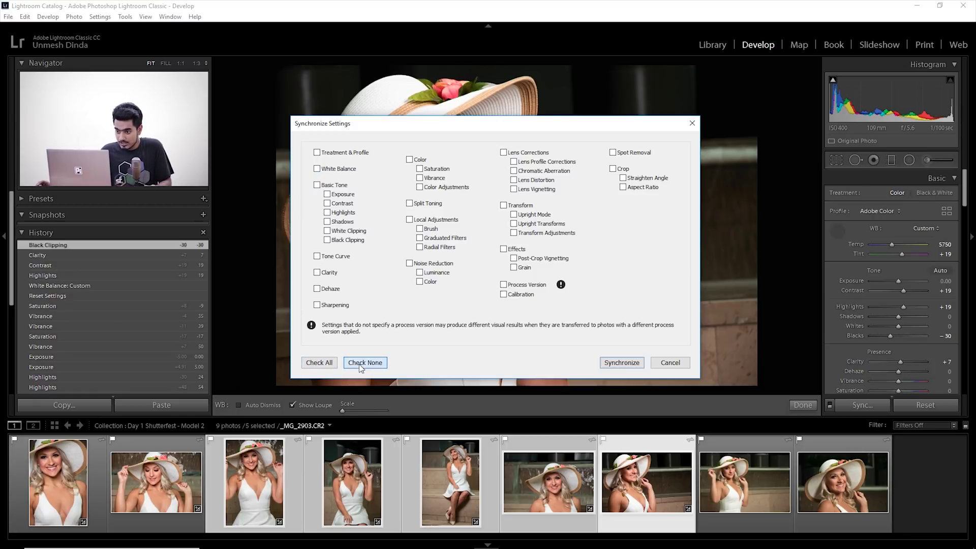
pyautogui.click(327, 194)
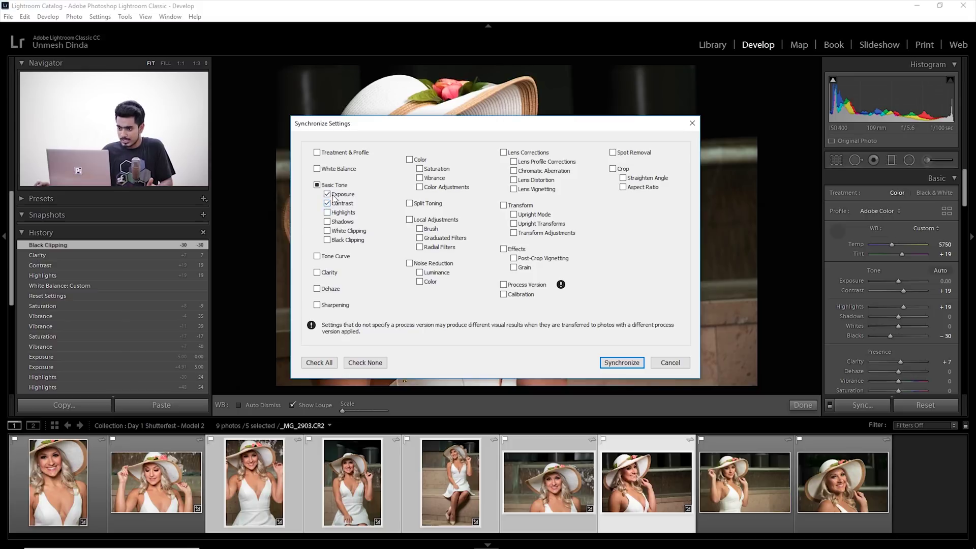
pyautogui.click(621, 362)
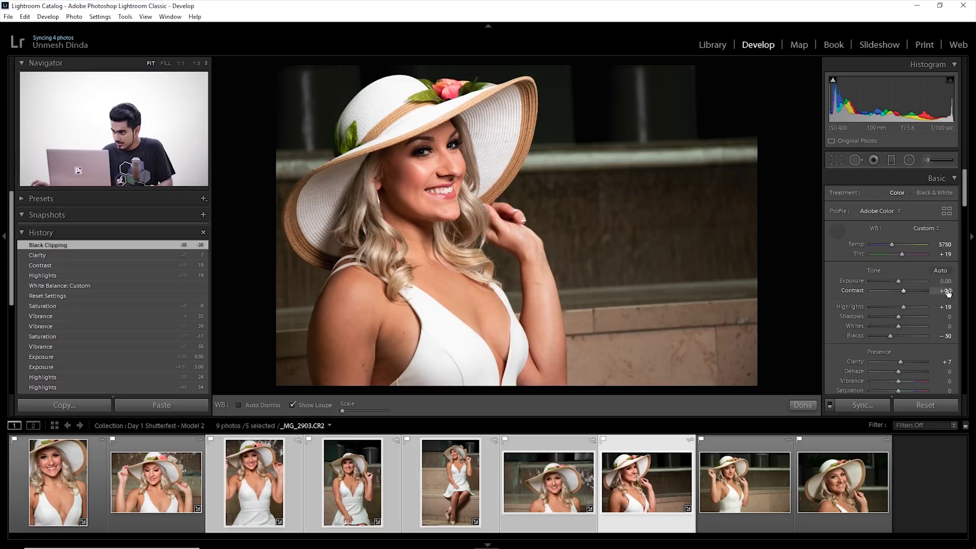
pyautogui.click(536, 487)
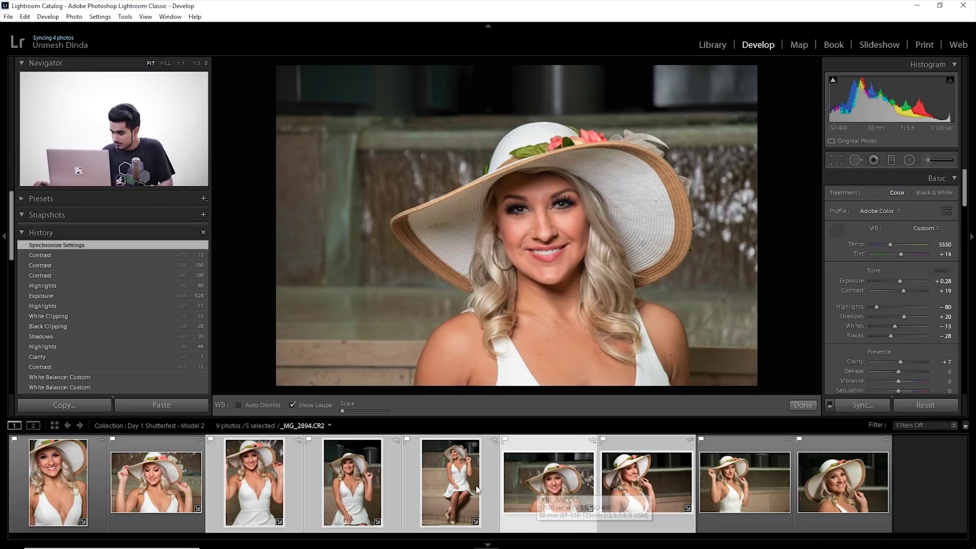
pyautogui.click(463, 487)
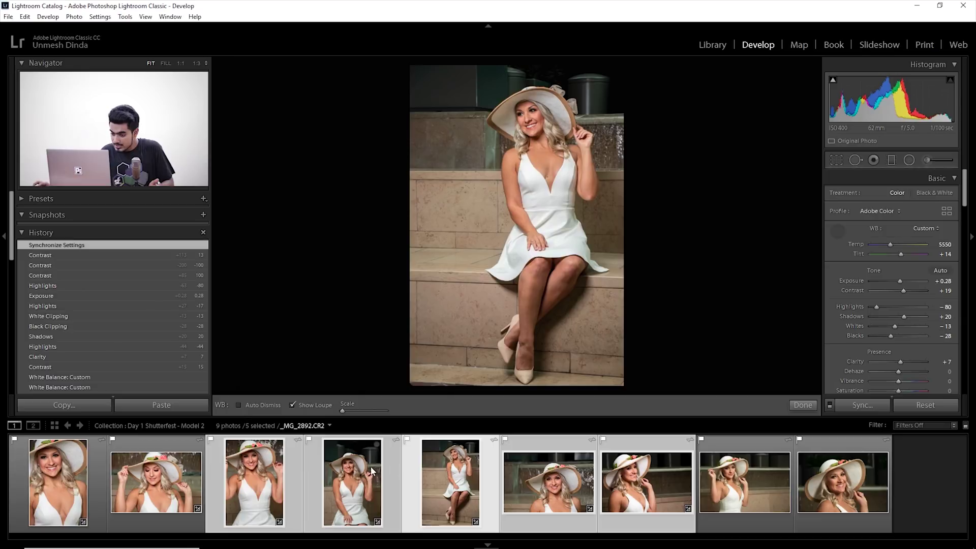
pyautogui.click(253, 475)
pyautogui.click(633, 478)
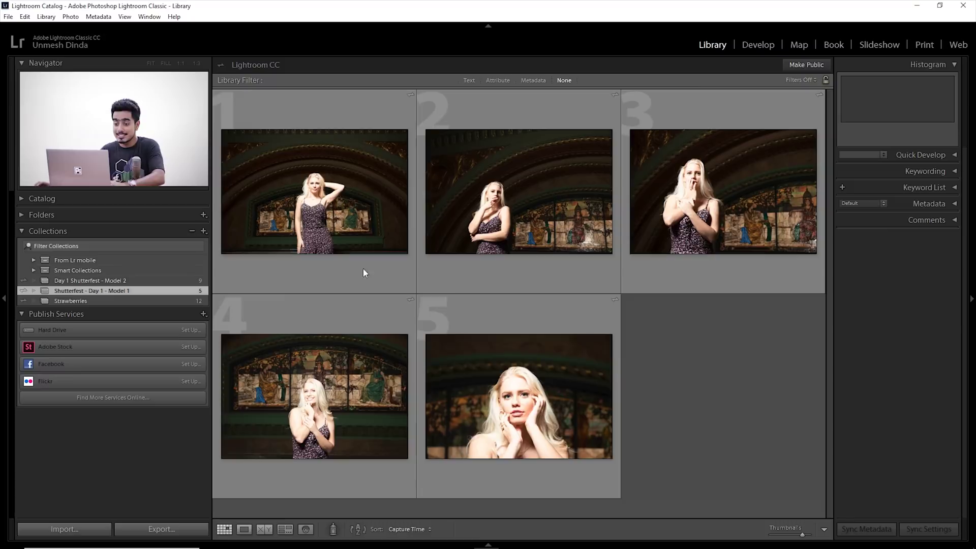
# Select all five Model 1 photos with Ctrl+A and open them in the Develop module
pyautogui.click(315, 217)
pyautogui.moveTo(499, 345)
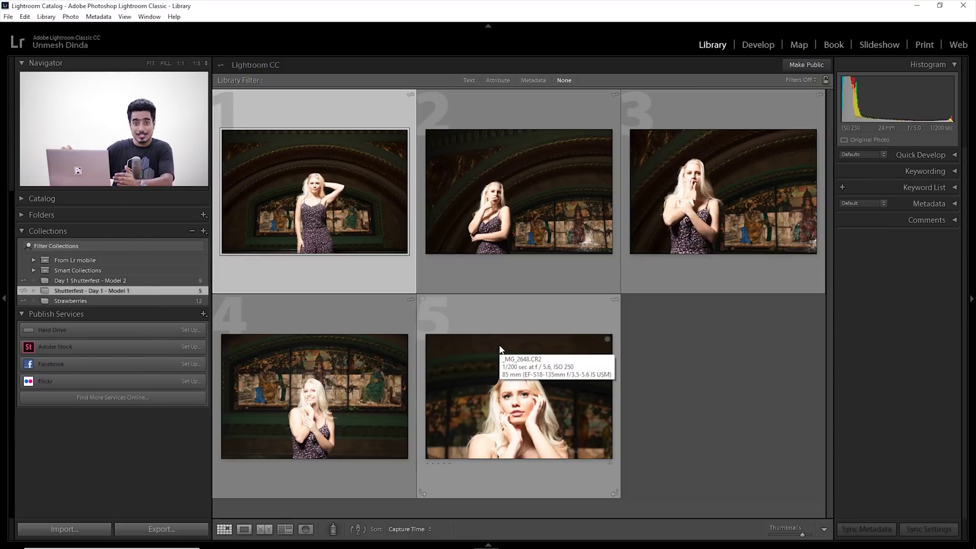
pyautogui.hotkey('ctrl', 'a')
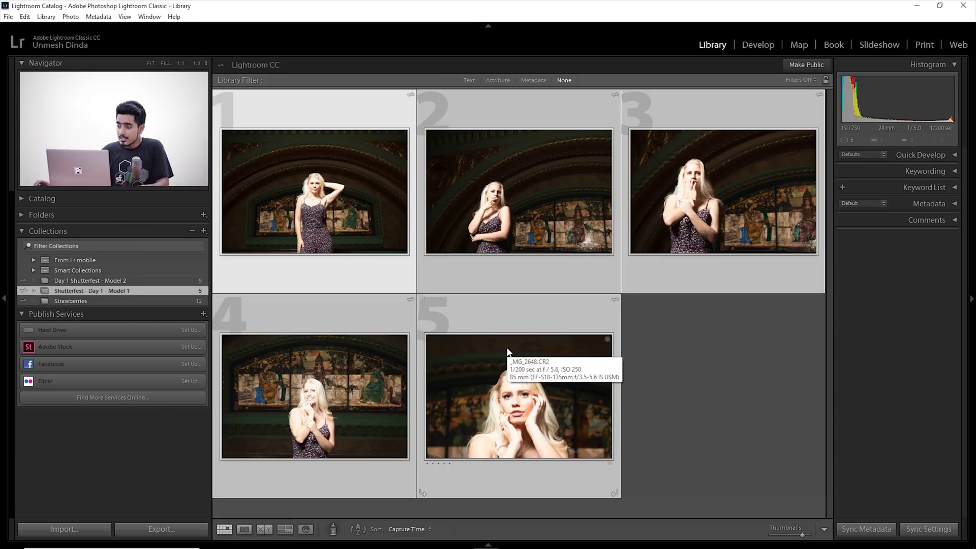
pyautogui.click(757, 46)
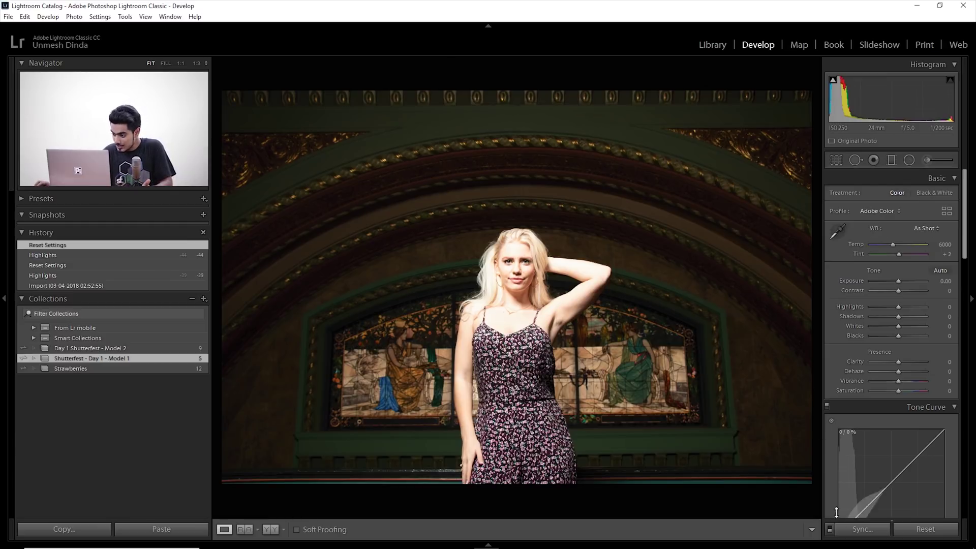
# With Auto Sync on, set Highlights -41, Temp 6907 and Vibrance -4 across all five photos
pyautogui.click(830, 529)
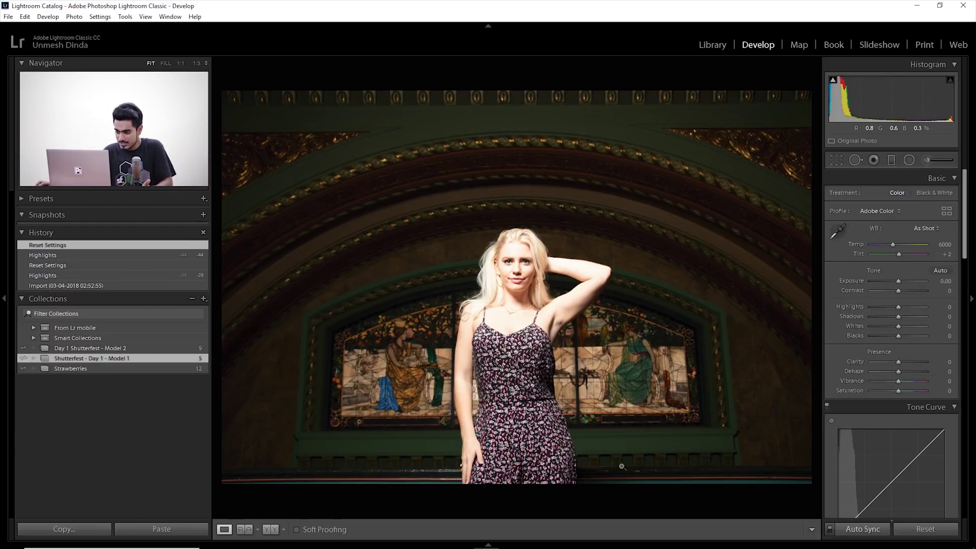
pyautogui.click(490, 546)
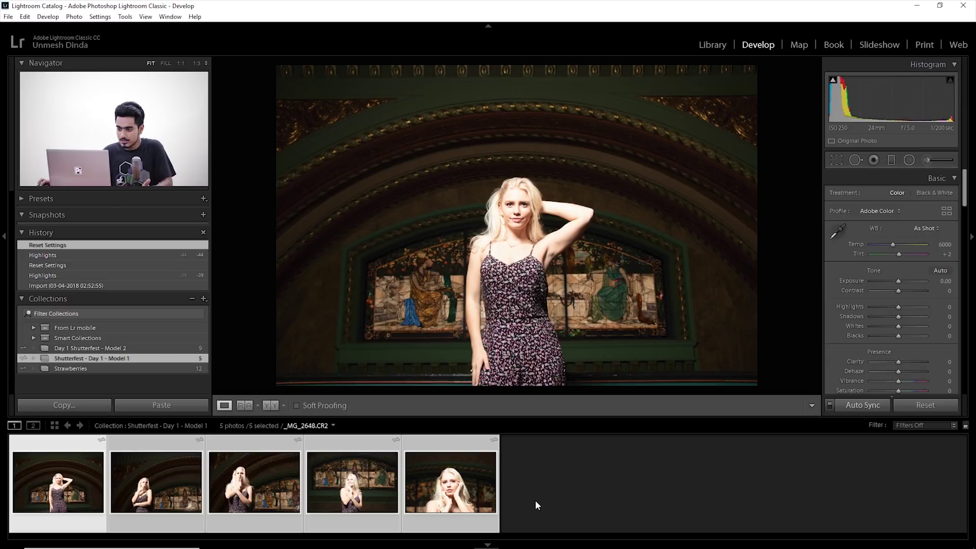
pyautogui.moveTo(899, 309); pyautogui.dragTo(885, 304)
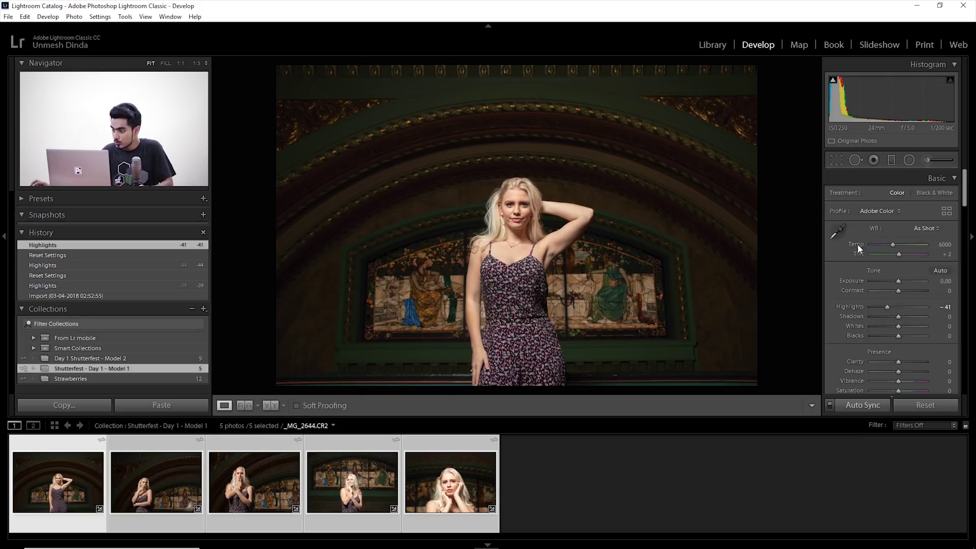
pyautogui.moveTo(896, 247); pyautogui.dragTo(895, 247)
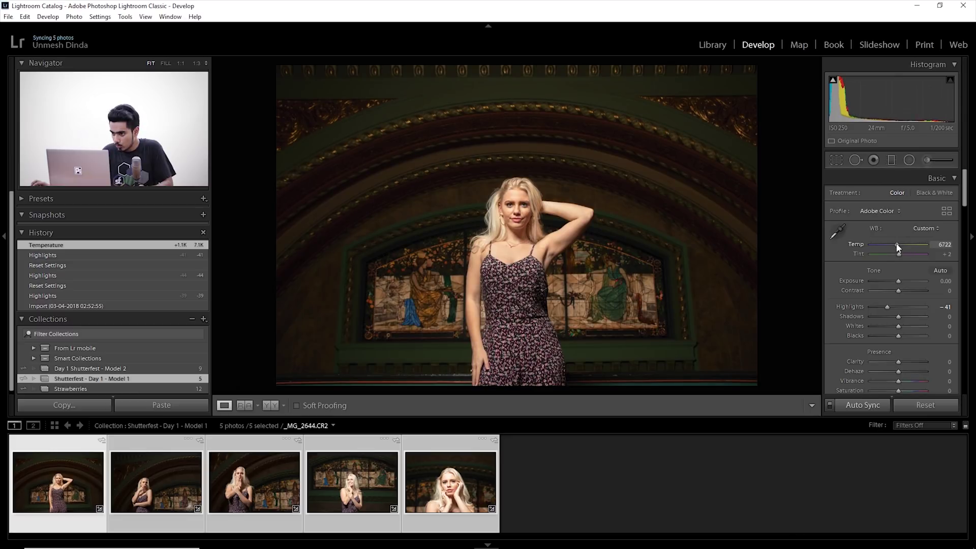
pyautogui.scroll(-2, 837, 290)
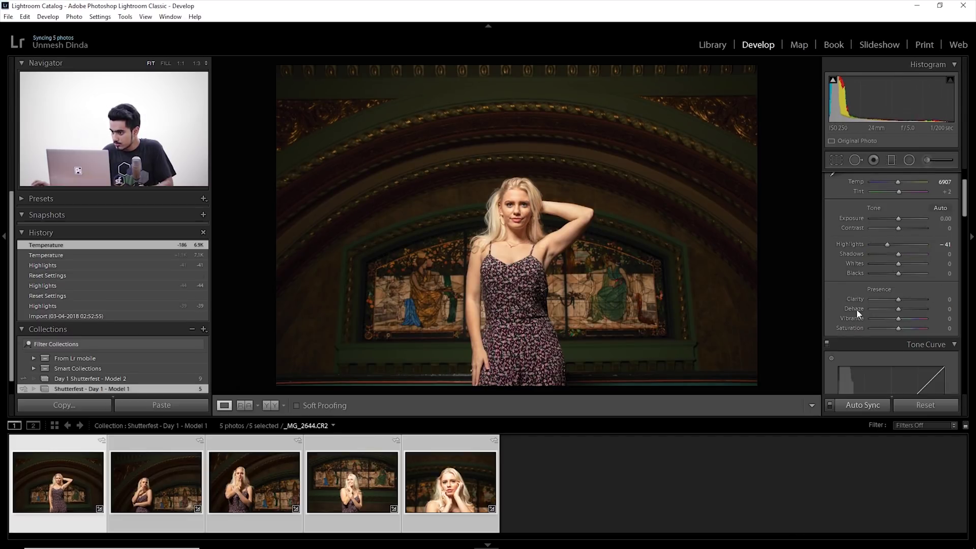
pyautogui.moveTo(899, 319); pyautogui.dragTo(896, 319)
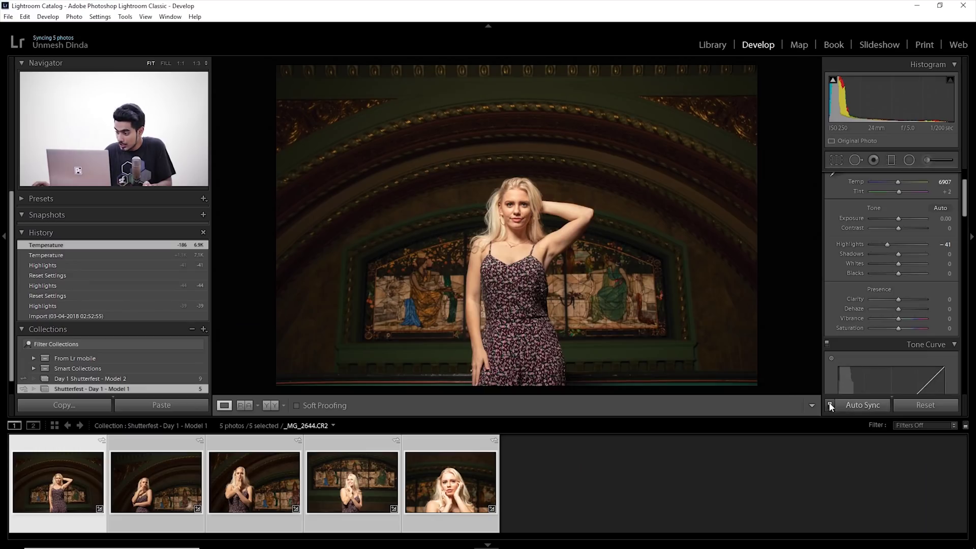
# Turn Auto Sync off and set Shadows +31, Whites -31 and Blacks -15
pyautogui.click(830, 405)
pyautogui.moveTo(901, 256); pyautogui.dragTo(907, 254)
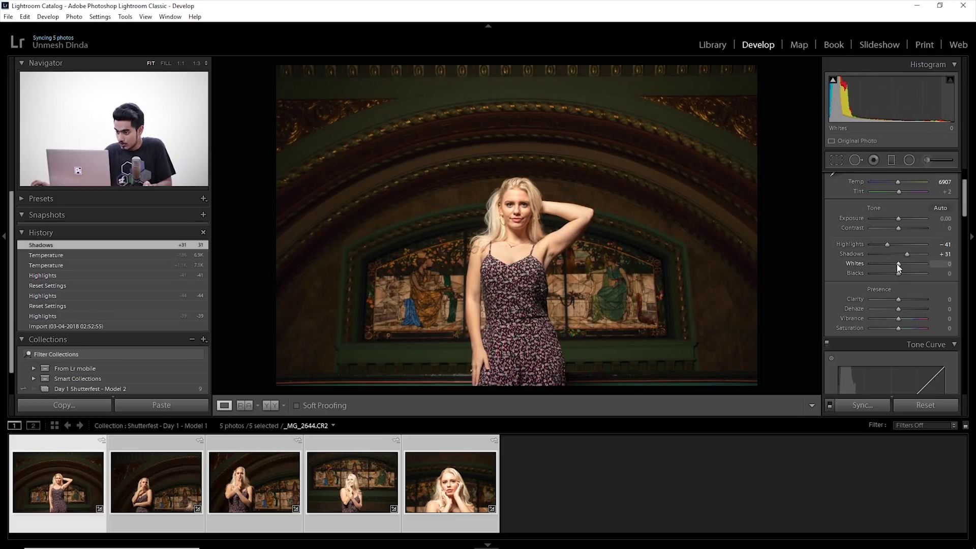
pyautogui.moveTo(889, 262); pyautogui.dragTo(895, 273)
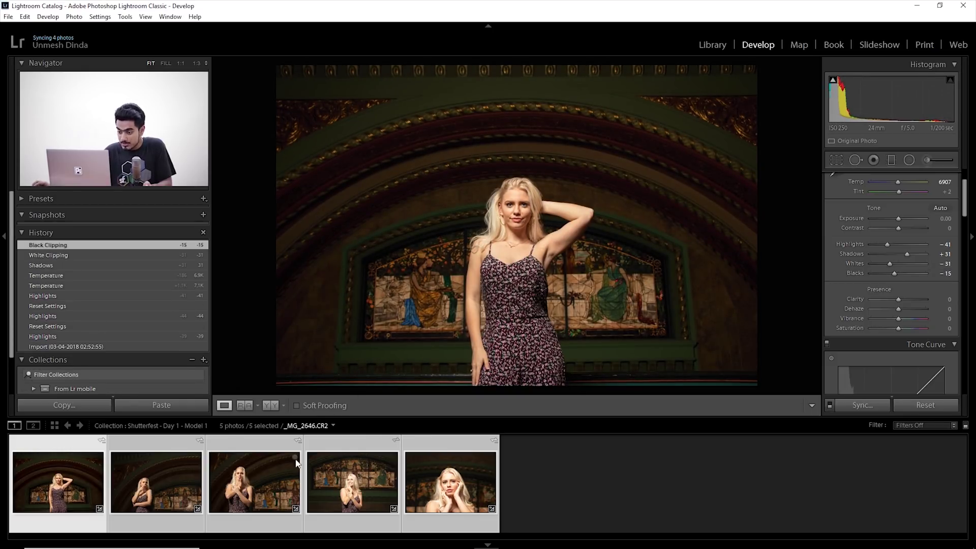